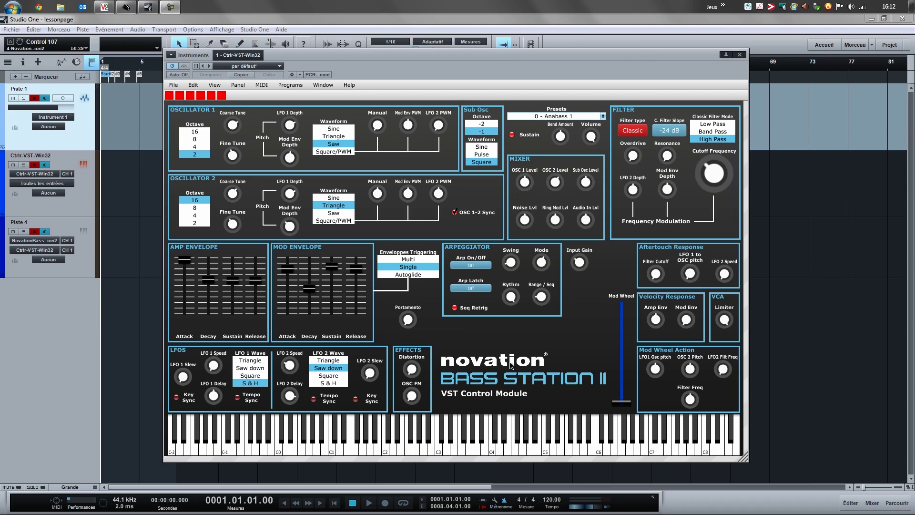
# Play a note on the virtual keyboard and look through the synth's preset list.
pyautogui.click(456, 423)
pyautogui.click(545, 116)
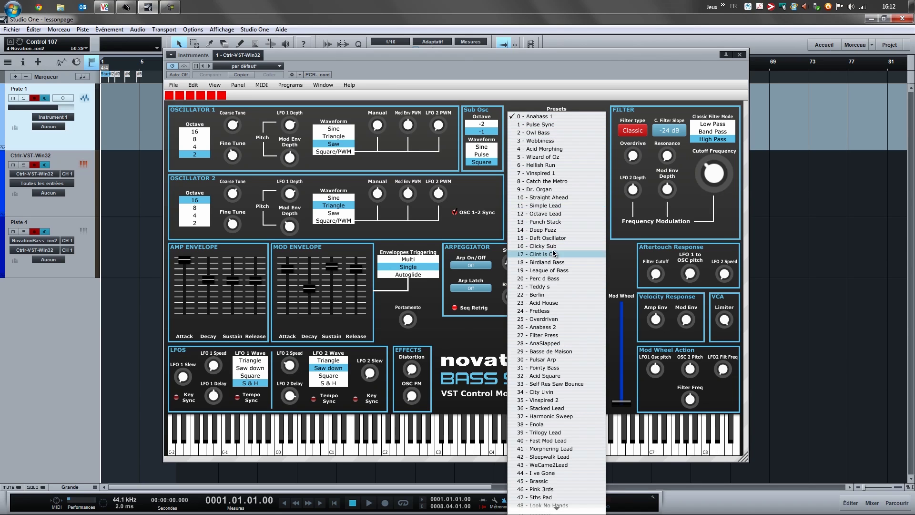
pyautogui.click(554, 286)
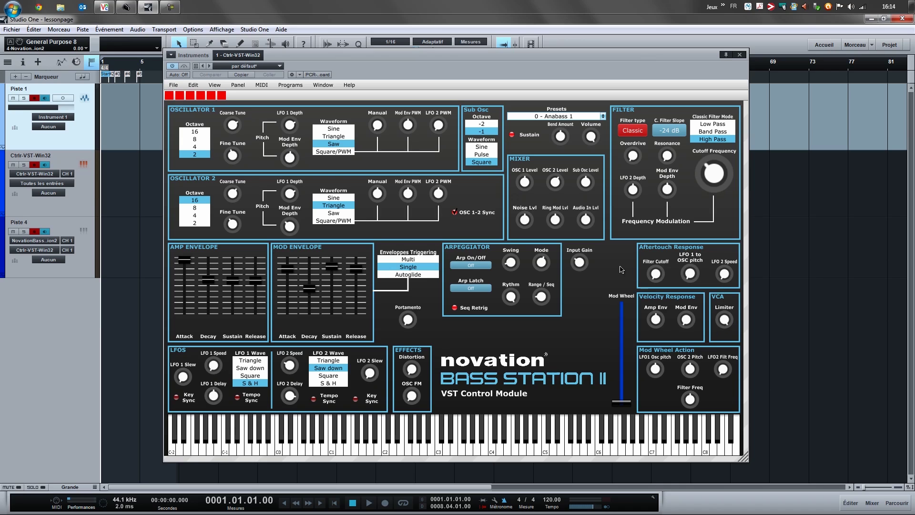
# Nudge the mod wheel and browse the full preset list without loading a preset.
pyautogui.moveTo(629, 407)
pyautogui.mouseDown()
pyautogui.moveTo(623, 345)
pyautogui.moveTo(625, 406)
pyautogui.mouseUp()
pyautogui.click(555, 115)
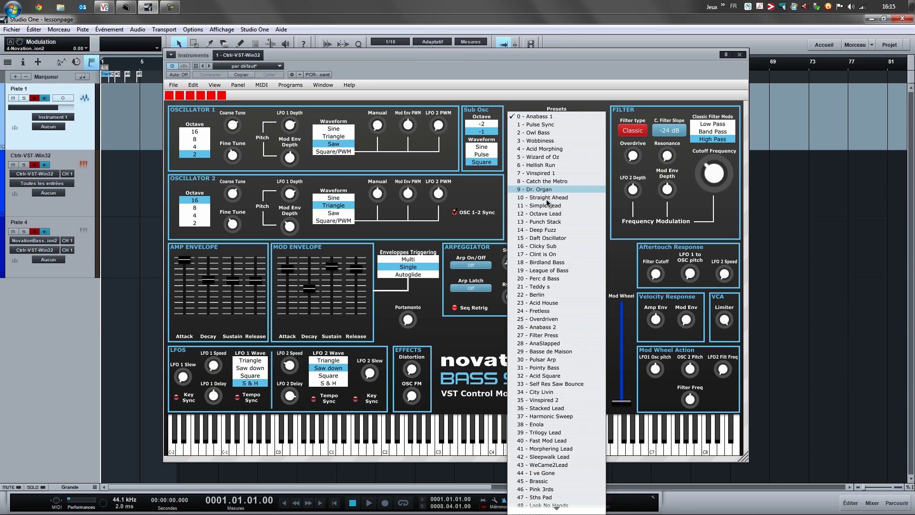
pyautogui.scroll(-5, 552, 443)
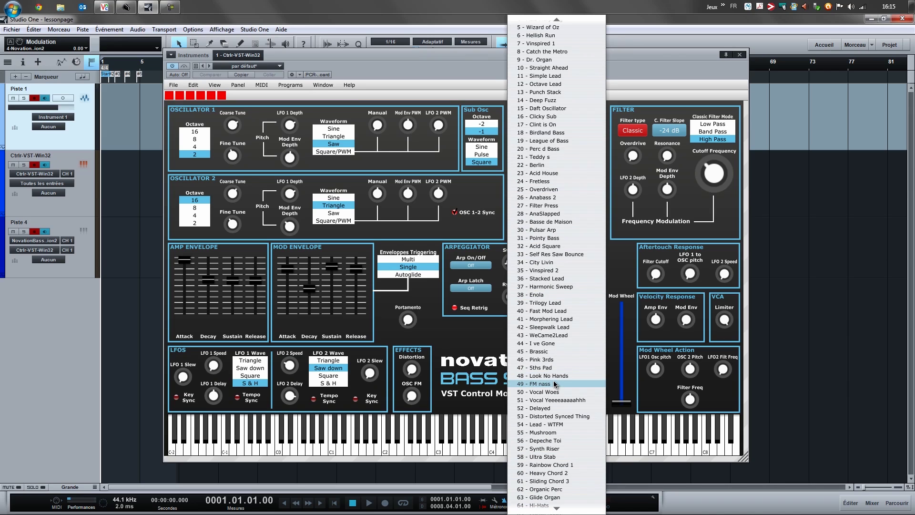
pyautogui.scroll(-3, 553, 503)
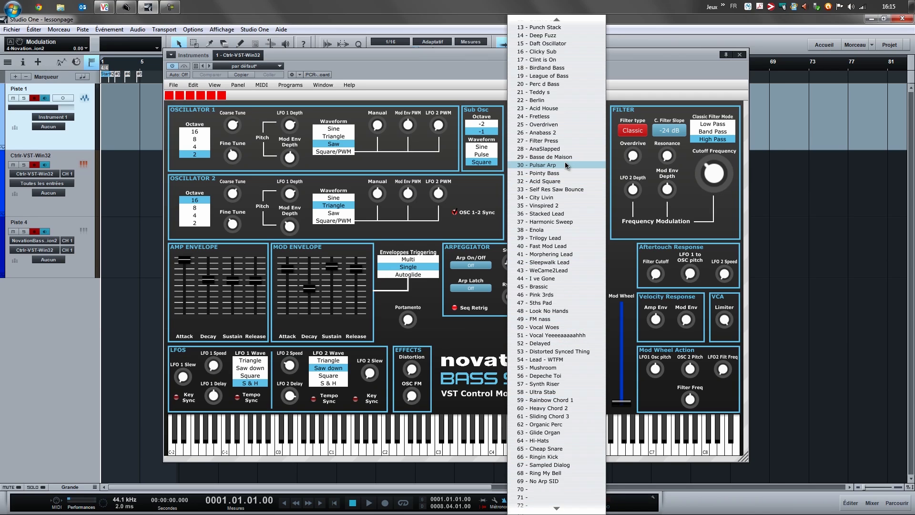
pyautogui.scroll(5, 564, 157)
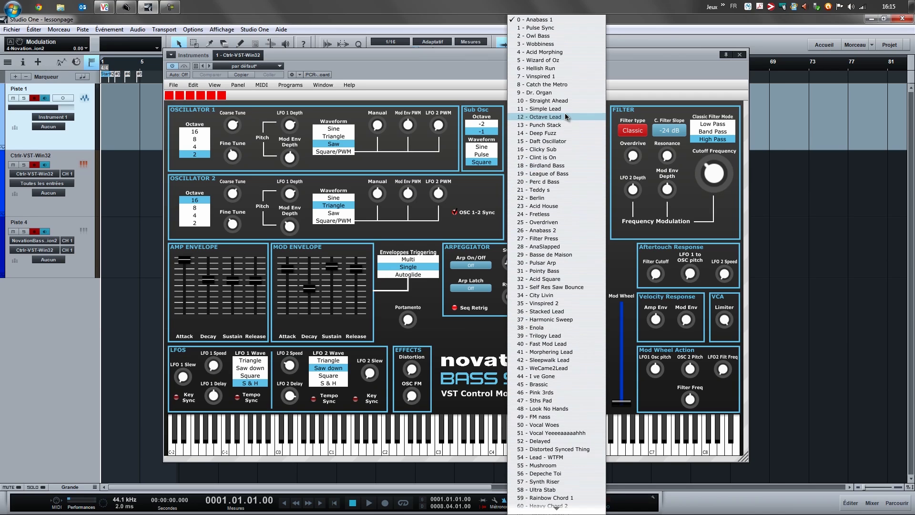
pyautogui.click(612, 195)
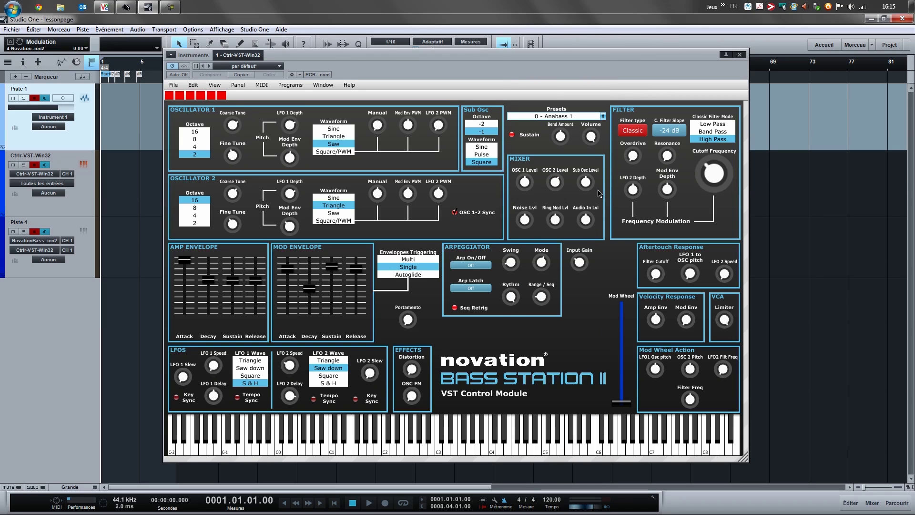
# Load several presets one after another, including 26 - Anabass 2, 63 - Glide Organ and the unnamed slot 90.
pyautogui.click(554, 118)
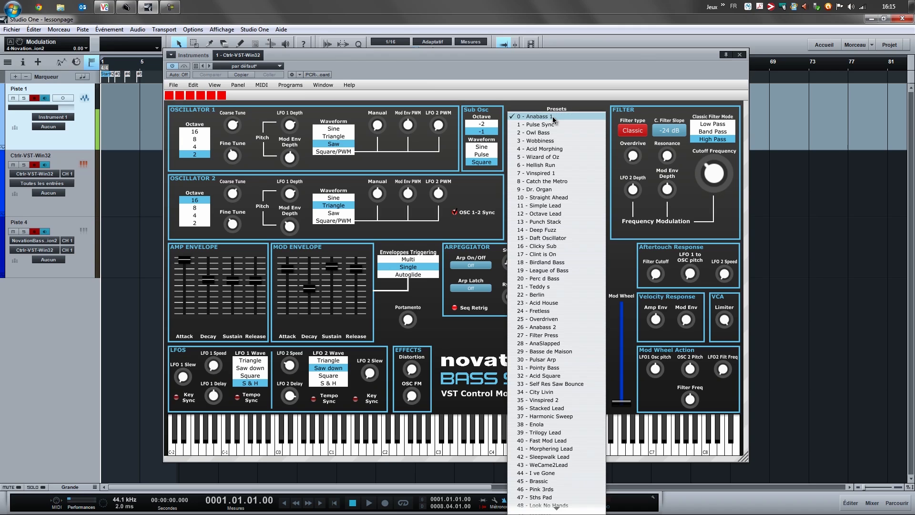
pyautogui.click(551, 329)
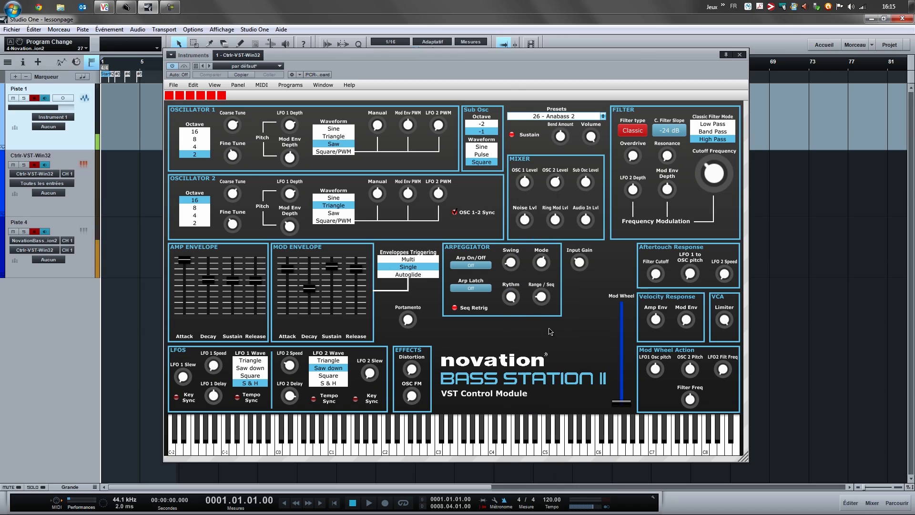
pyautogui.click(562, 118)
pyautogui.click(567, 174)
pyautogui.click(565, 119)
pyautogui.click(566, 365)
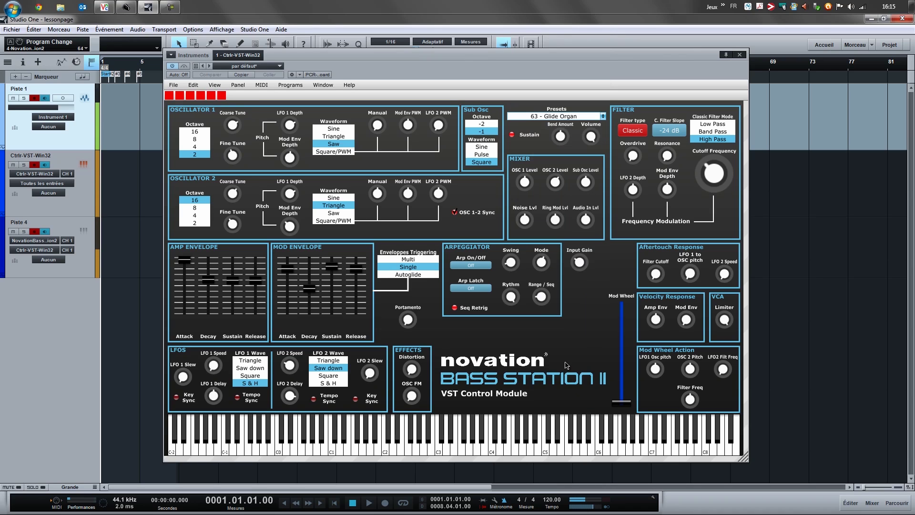
pyautogui.click(567, 116)
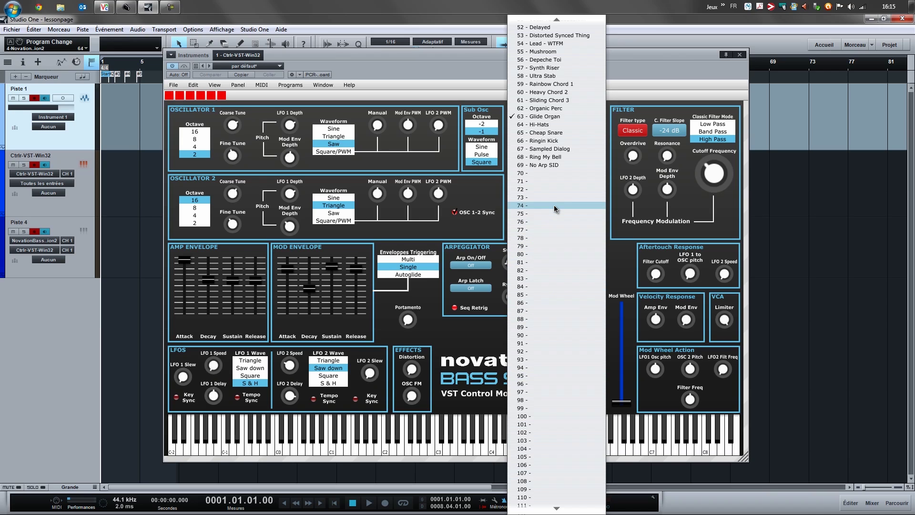
pyautogui.click(551, 336)
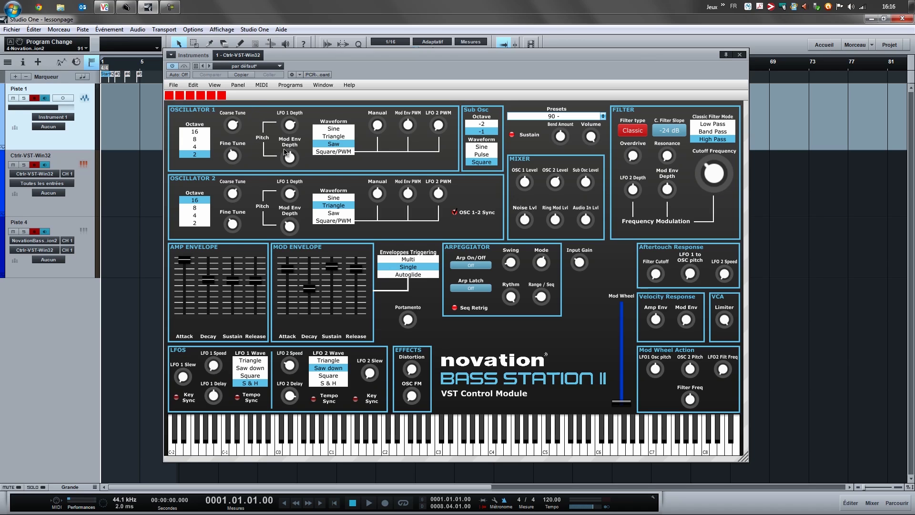
# Switch the panel to edit mode and shift the Portamento knob slightly to the right.
pyautogui.click(233, 86)
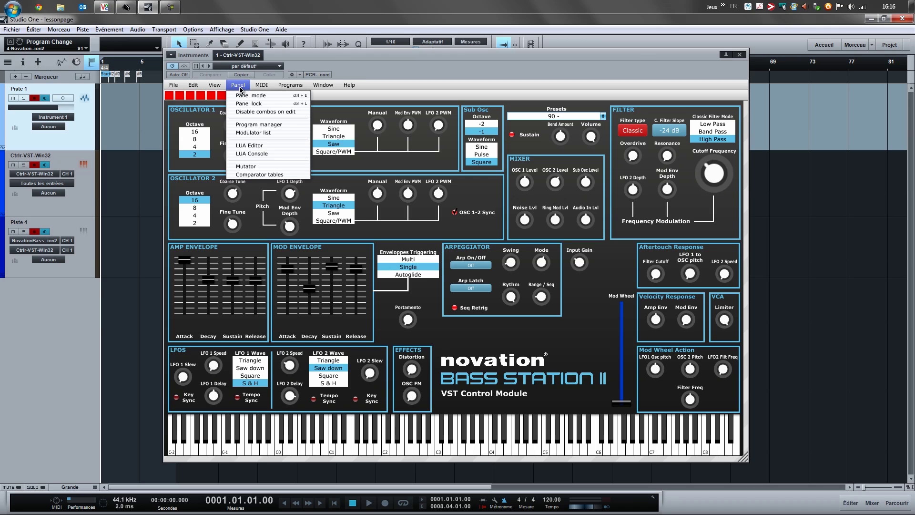
pyautogui.click(243, 99)
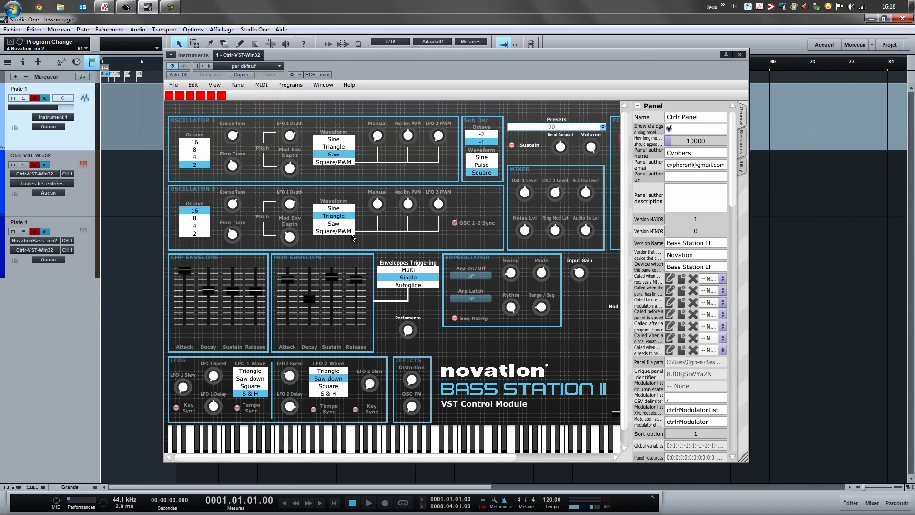
pyautogui.click(406, 329)
pyautogui.moveTo(406, 329); pyautogui.dragTo(409, 332)
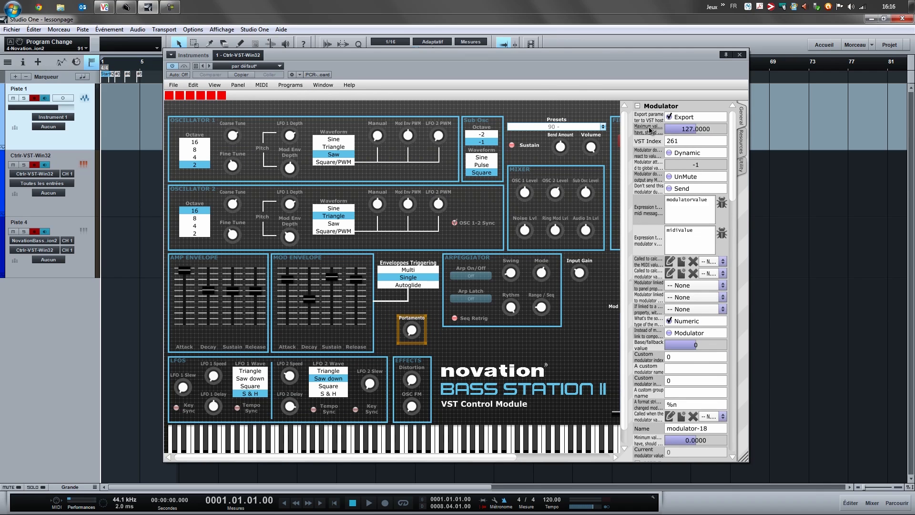
# Examine the Portamento knob's component properties and leave panel edit mode.
pyautogui.moveTo(735, 140); pyautogui.dragTo(736, 326)
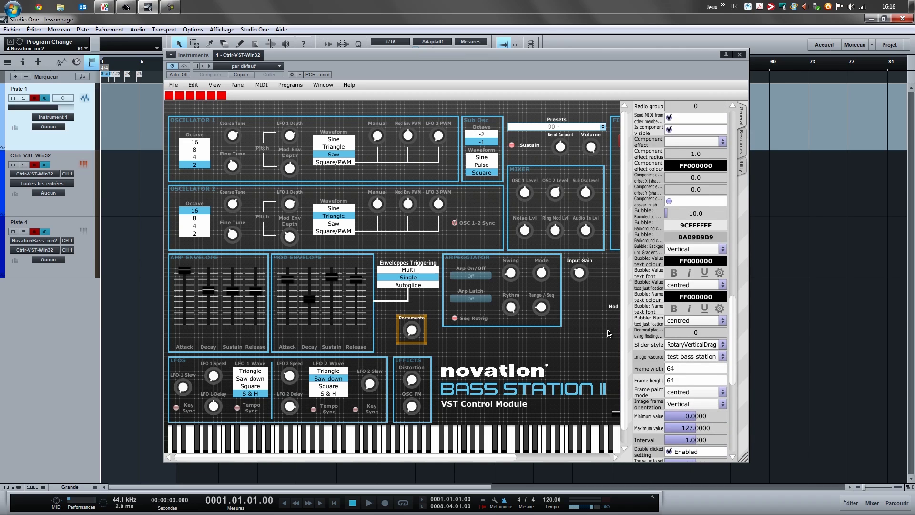
pyautogui.click(238, 84)
pyautogui.click(239, 95)
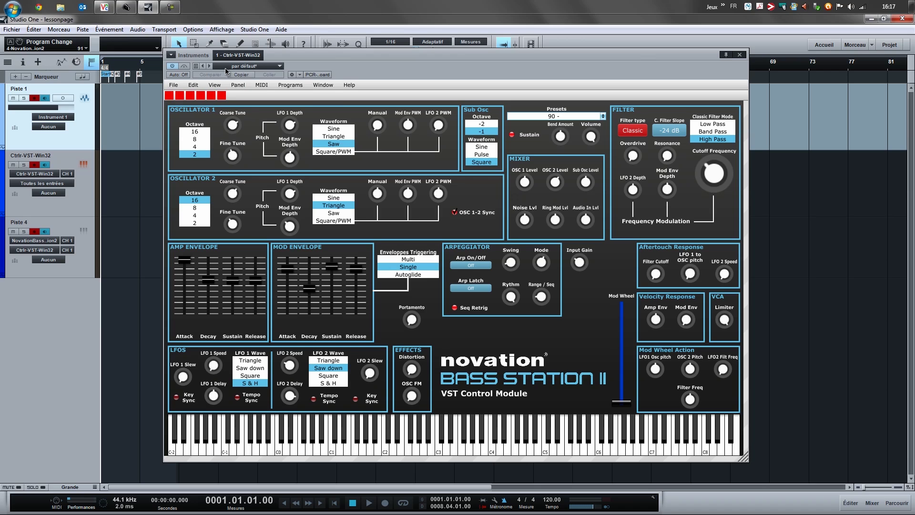
# Reopen panel edit mode, examine the panel's MIDI device and channel settings, and return to normal mode.
pyautogui.click(238, 85)
pyautogui.click(243, 94)
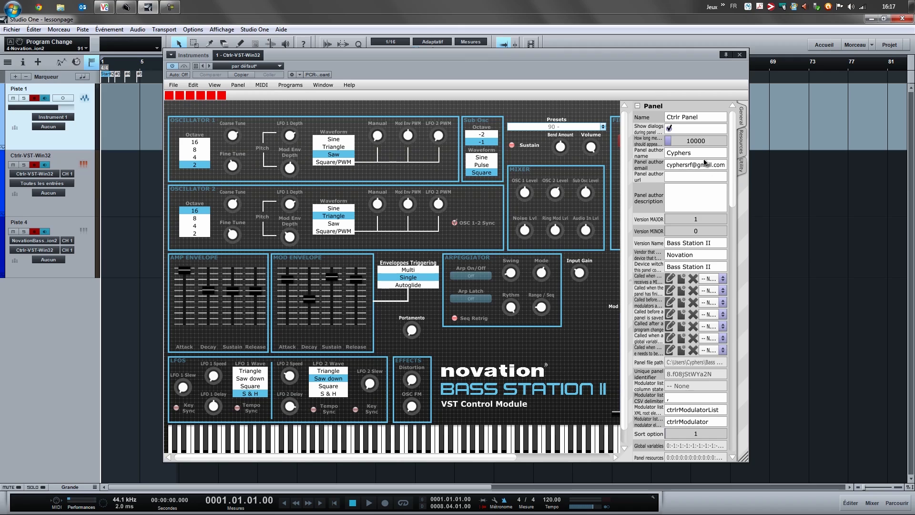
pyautogui.click(637, 106)
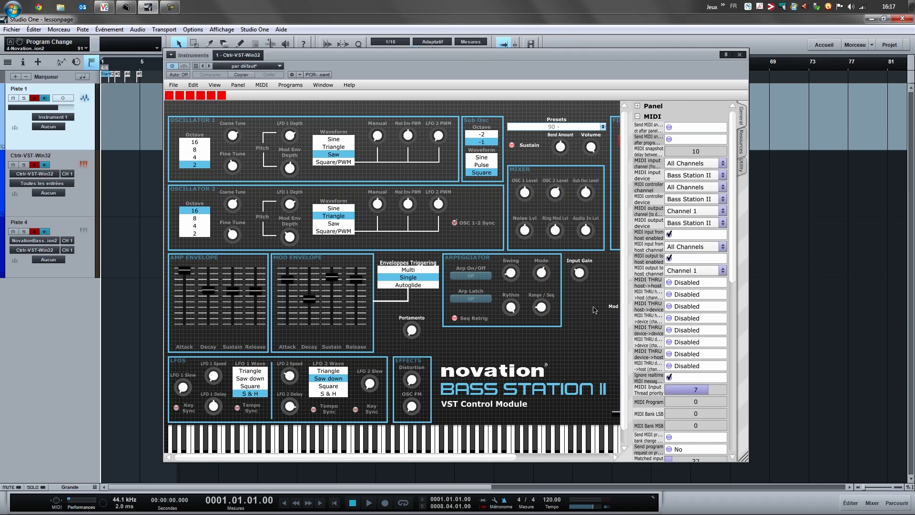
pyautogui.click(238, 85)
pyautogui.click(242, 95)
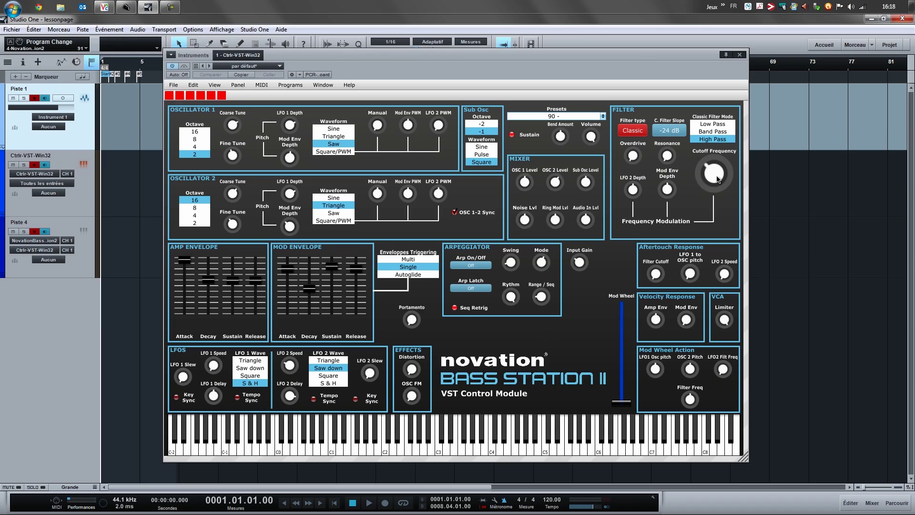
# Load preset 15 - Daft Oscillator and vary the LFO 2 and LFO 1 speeds.
pyautogui.click(572, 115)
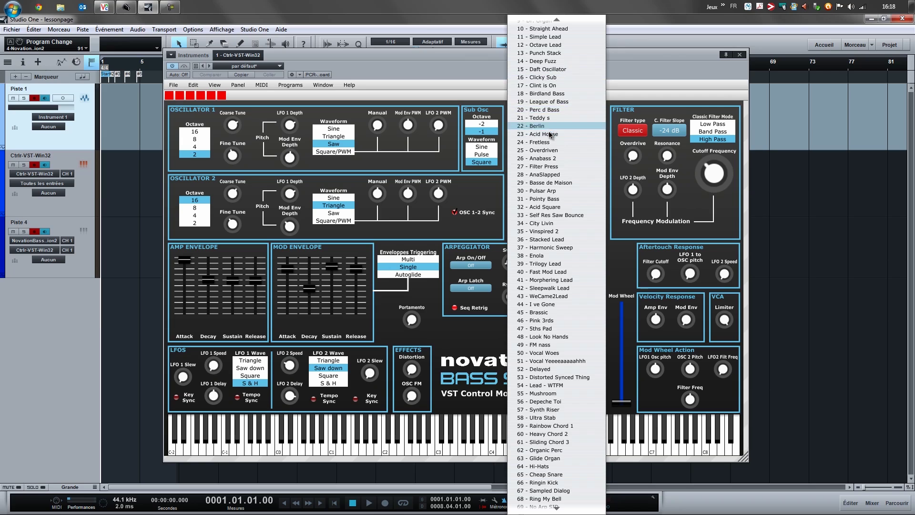
pyautogui.click(548, 69)
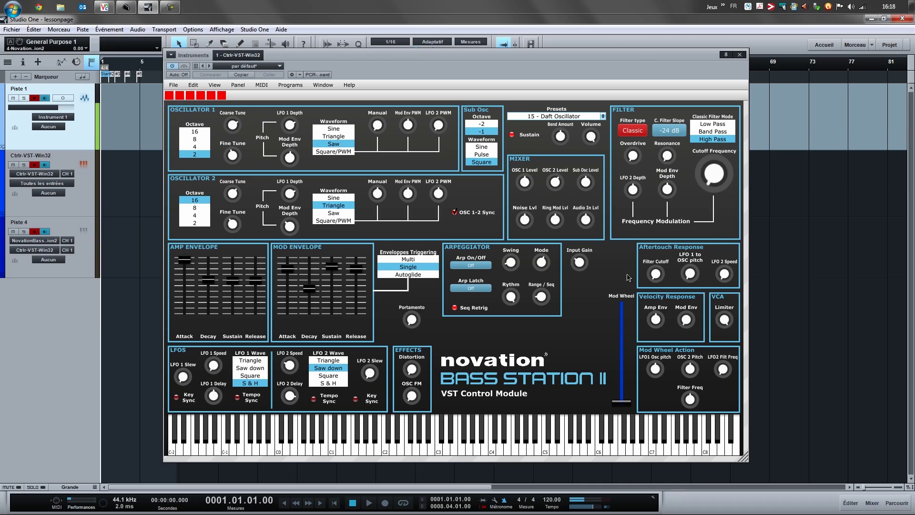
pyautogui.moveTo(292, 371); pyautogui.dragTo(305, 335)
pyautogui.moveTo(295, 362); pyautogui.dragTo(302, 408)
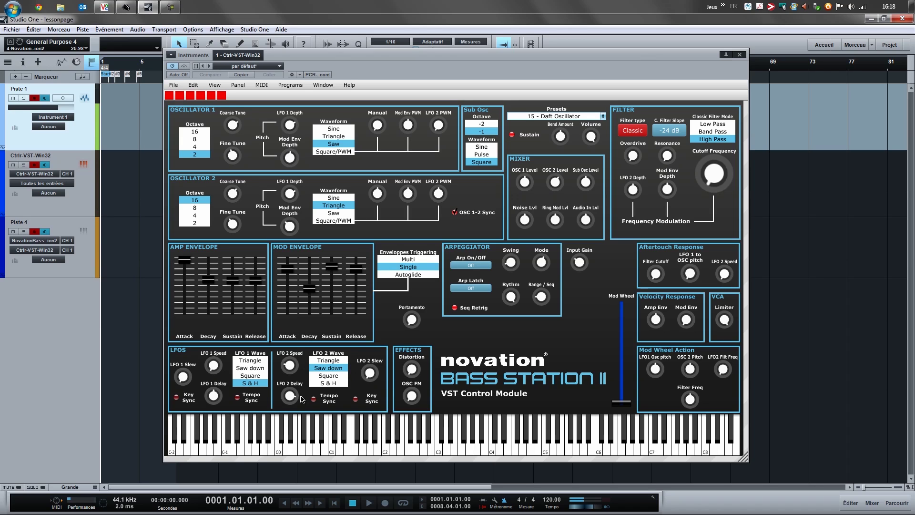
pyautogui.moveTo(218, 368); pyautogui.dragTo(222, 389)
# Turn down the synth's volume and set the Sub Osc waveform to Pulse.
pyautogui.click(590, 138)
pyautogui.moveTo(590, 137); pyautogui.dragTo(596, 201)
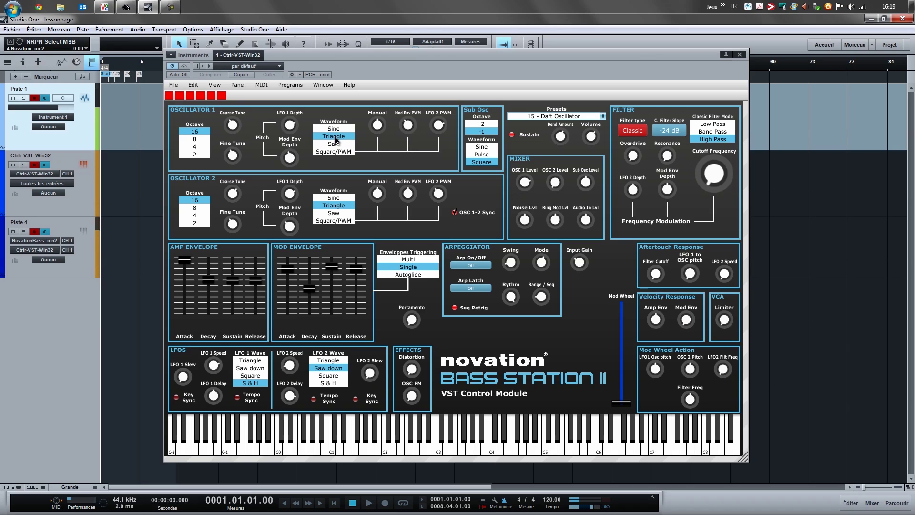
pyautogui.click(491, 155)
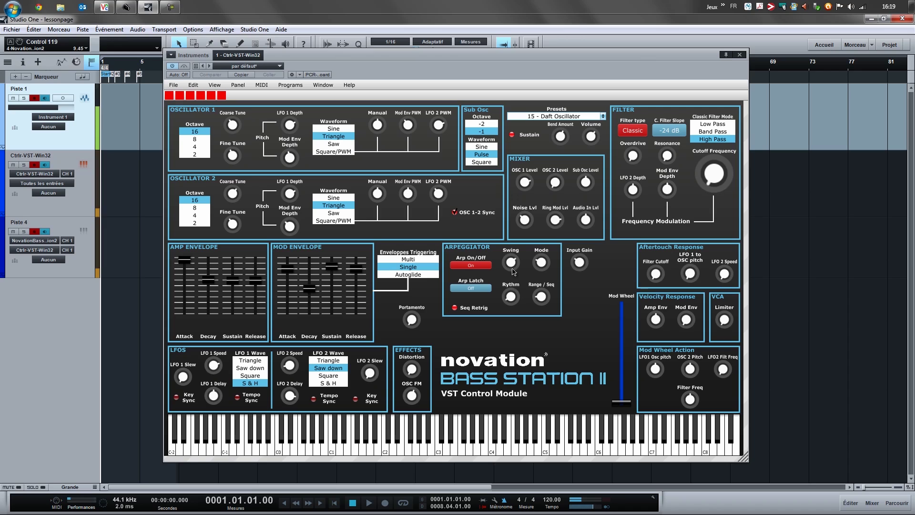
# Nudge the mod wheel and load preset 27 - Filter Press.
pyautogui.moveTo(621, 403)
pyautogui.mouseDown()
pyautogui.moveTo(626, 316)
pyautogui.moveTo(627, 405)
pyautogui.mouseUp()
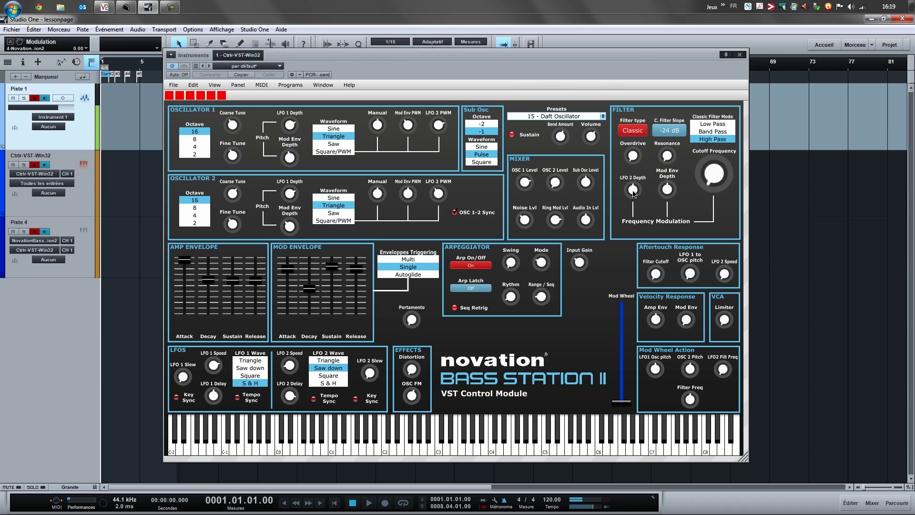
pyautogui.click(587, 119)
pyautogui.click(538, 208)
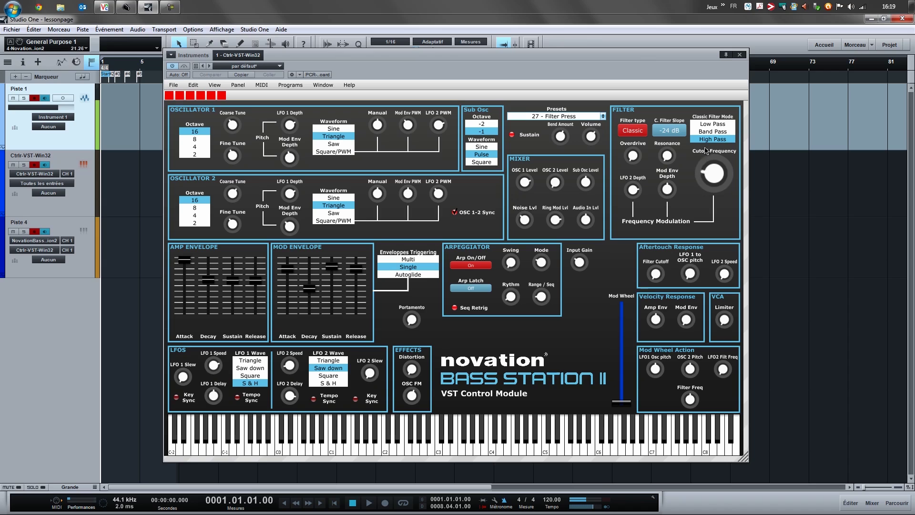
# Set the classic filter slope to -12 dB and try the filter modes, finishing on Low Pass.
pyautogui.click(672, 131)
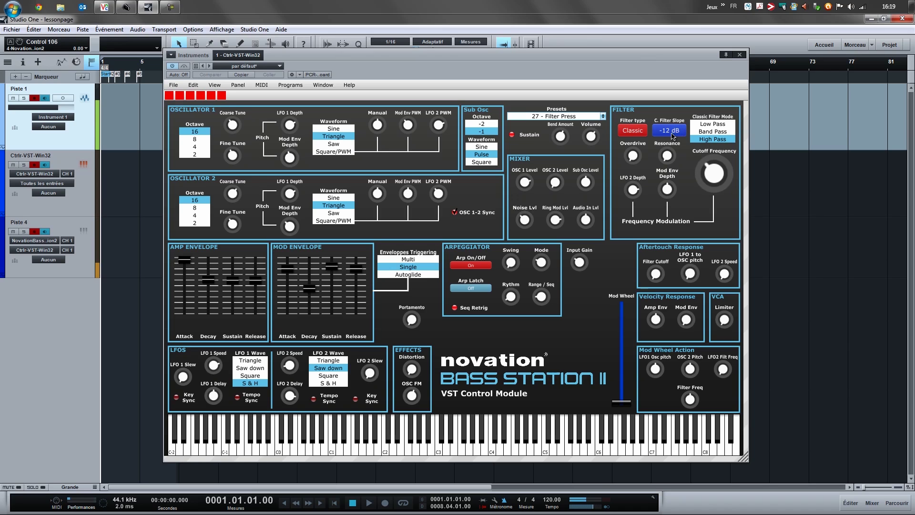
pyautogui.click(706, 132)
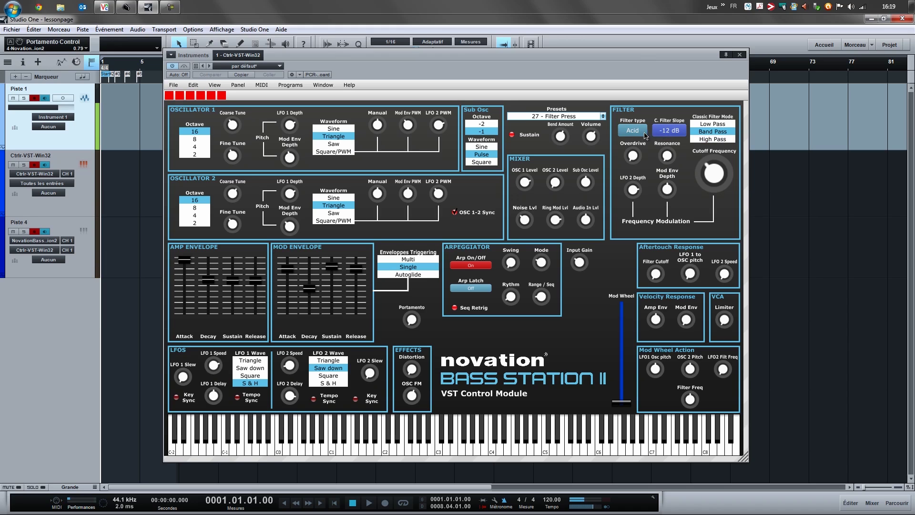
pyautogui.click(699, 139)
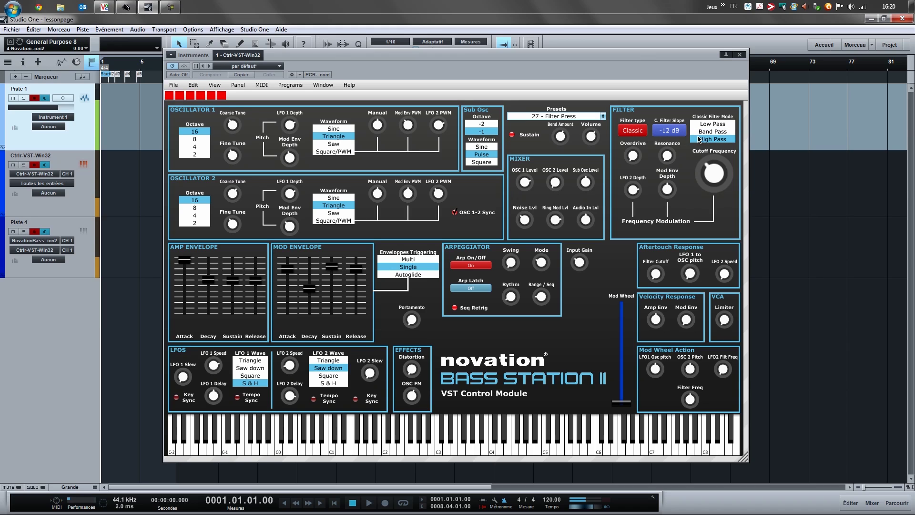
pyautogui.click(707, 132)
pyautogui.click(712, 124)
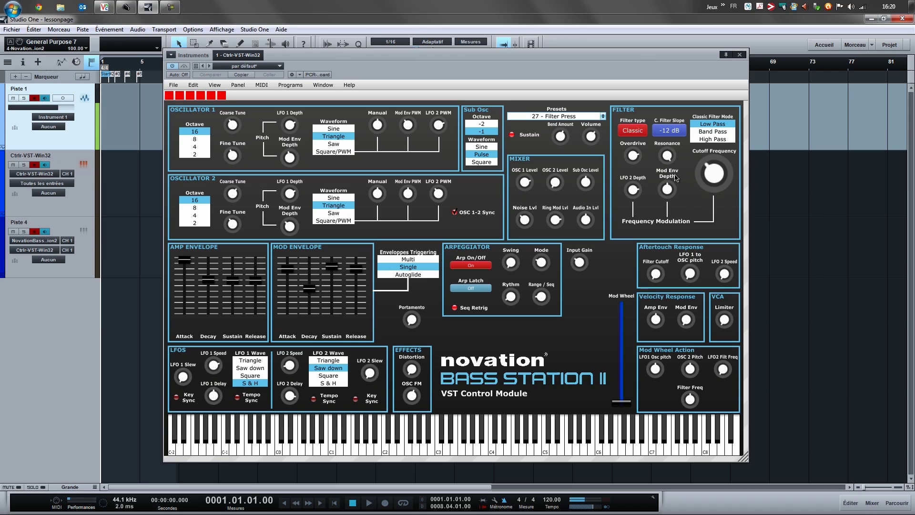
# Load the unnamed preset slot 106, 33 - Self Res Saw Bounce and 39 - Trilogy Lead one after another.
pyautogui.click(560, 116)
pyautogui.scroll(-10, 546, 336)
pyautogui.click(546, 340)
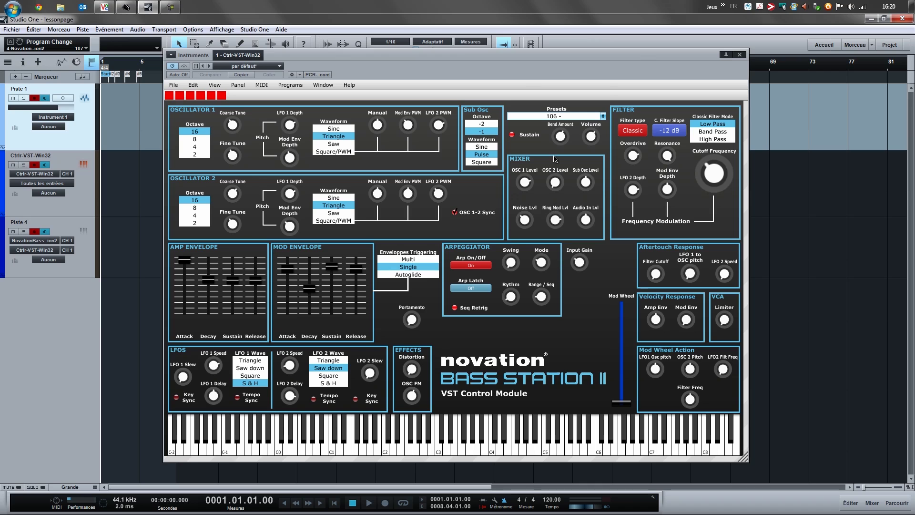
pyautogui.click(574, 118)
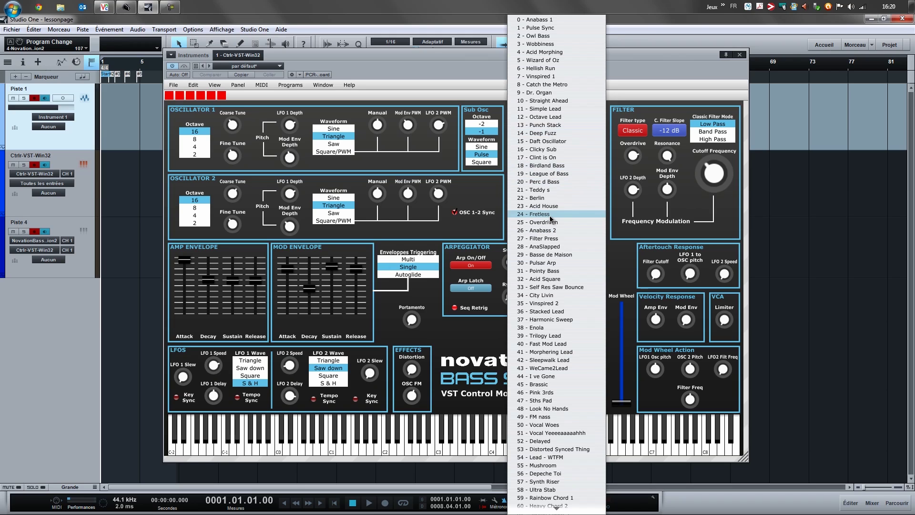
pyautogui.click(556, 286)
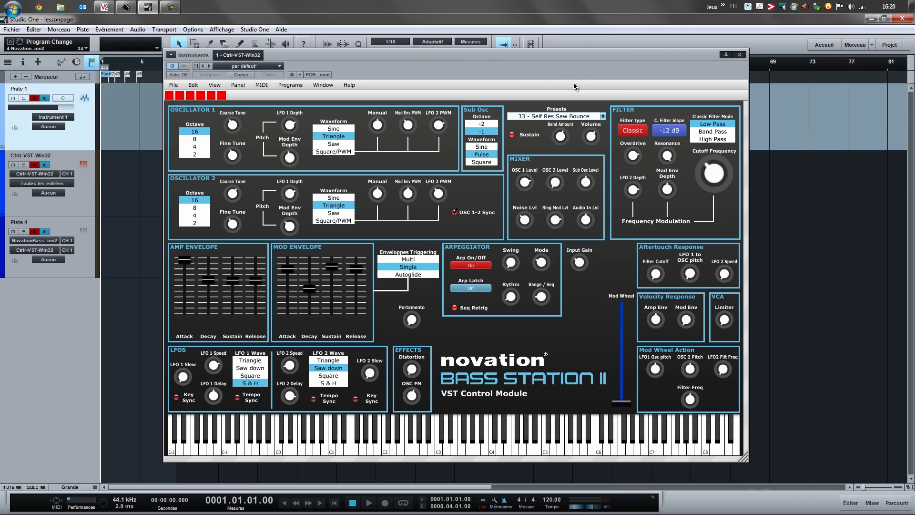
pyautogui.click(572, 117)
pyautogui.click(556, 170)
# Load preset 17 - Clint is On.
pyautogui.click(600, 116)
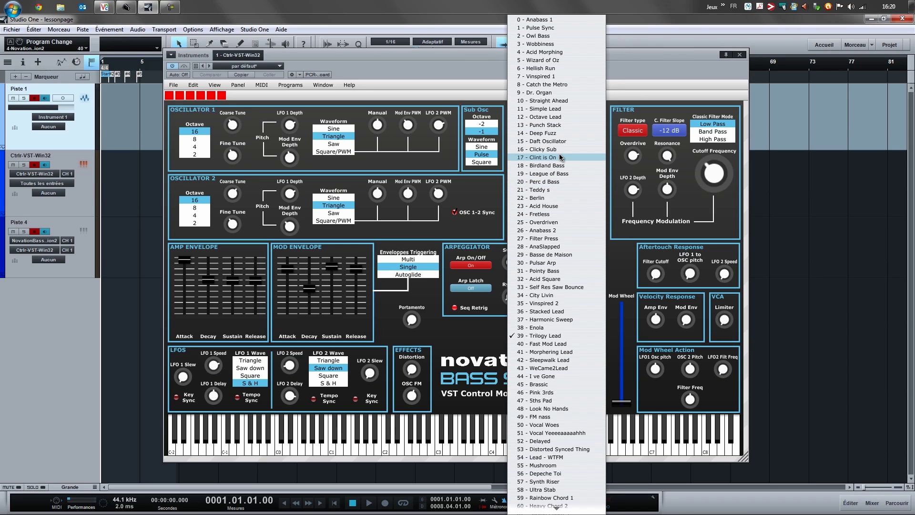
pyautogui.click(561, 157)
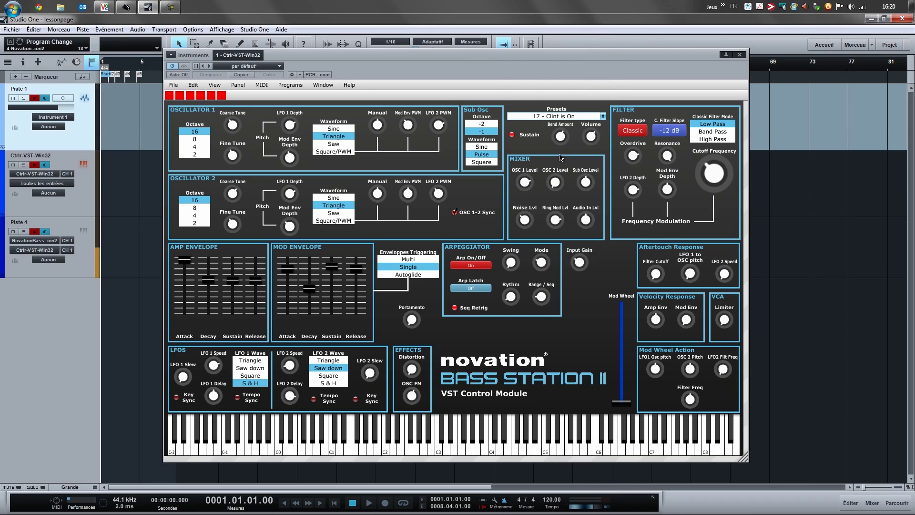